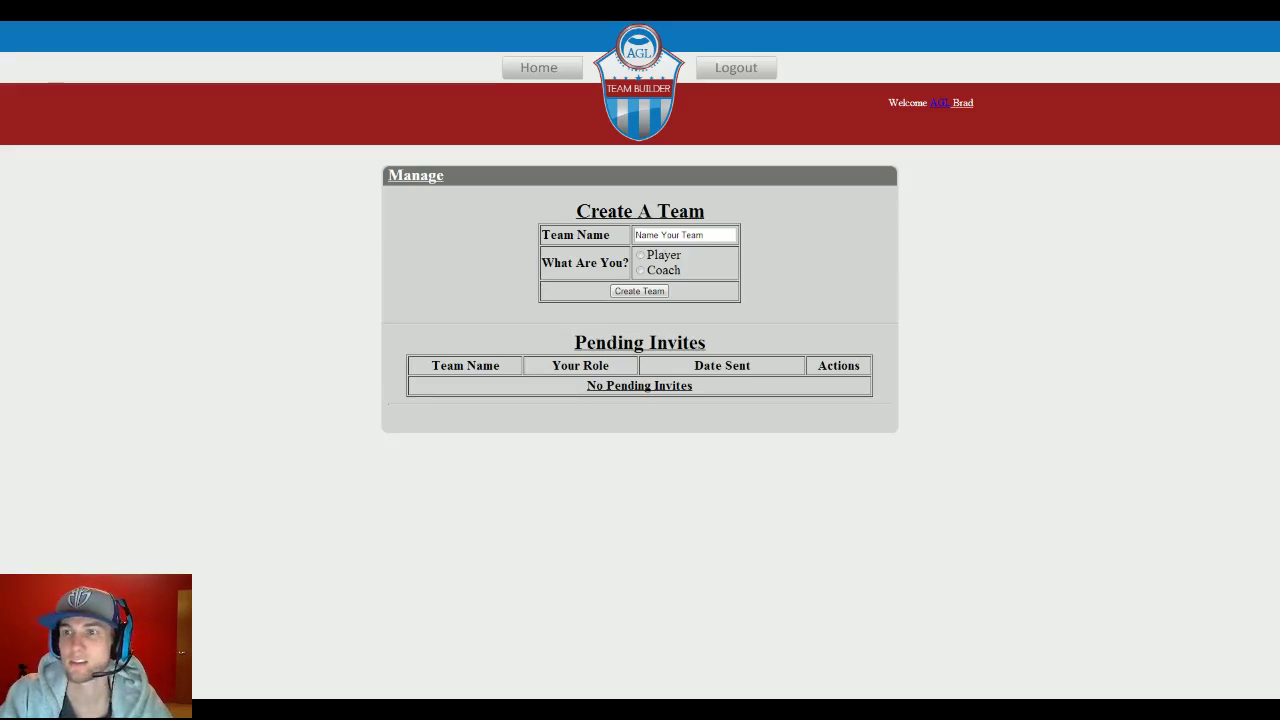
Create a team named Bonafide with the Player role for yourself.
{"action": "left_click", "coordinate": [670, 235]}
{"action": "type", "text": "Bonafide"}
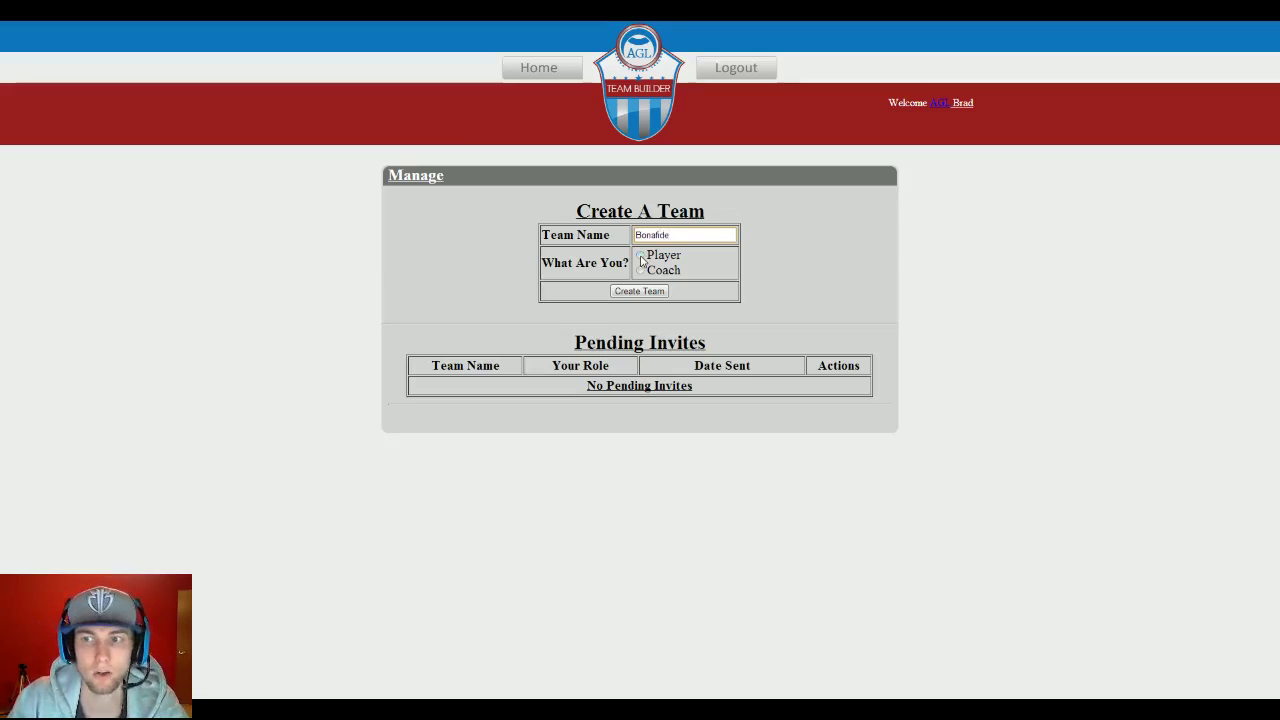
{"action": "left_click", "coordinate": [641, 256]}
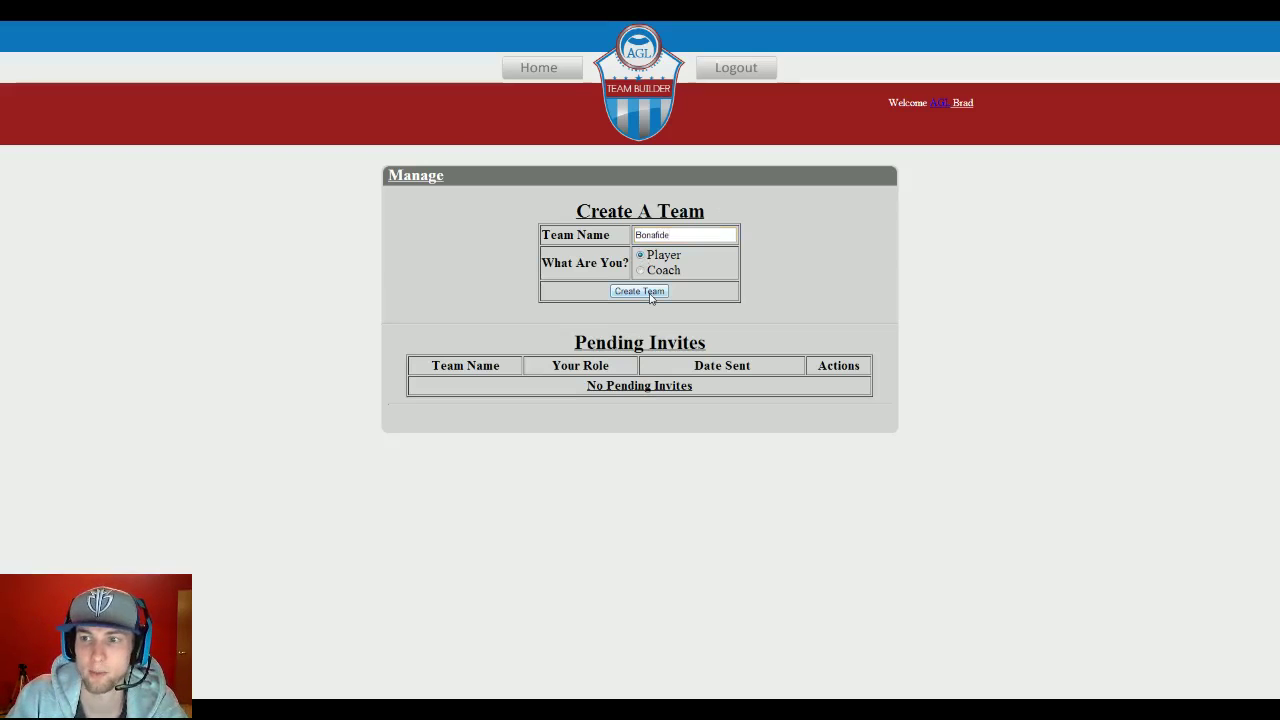
{"action": "left_click", "coordinate": [639, 291]}
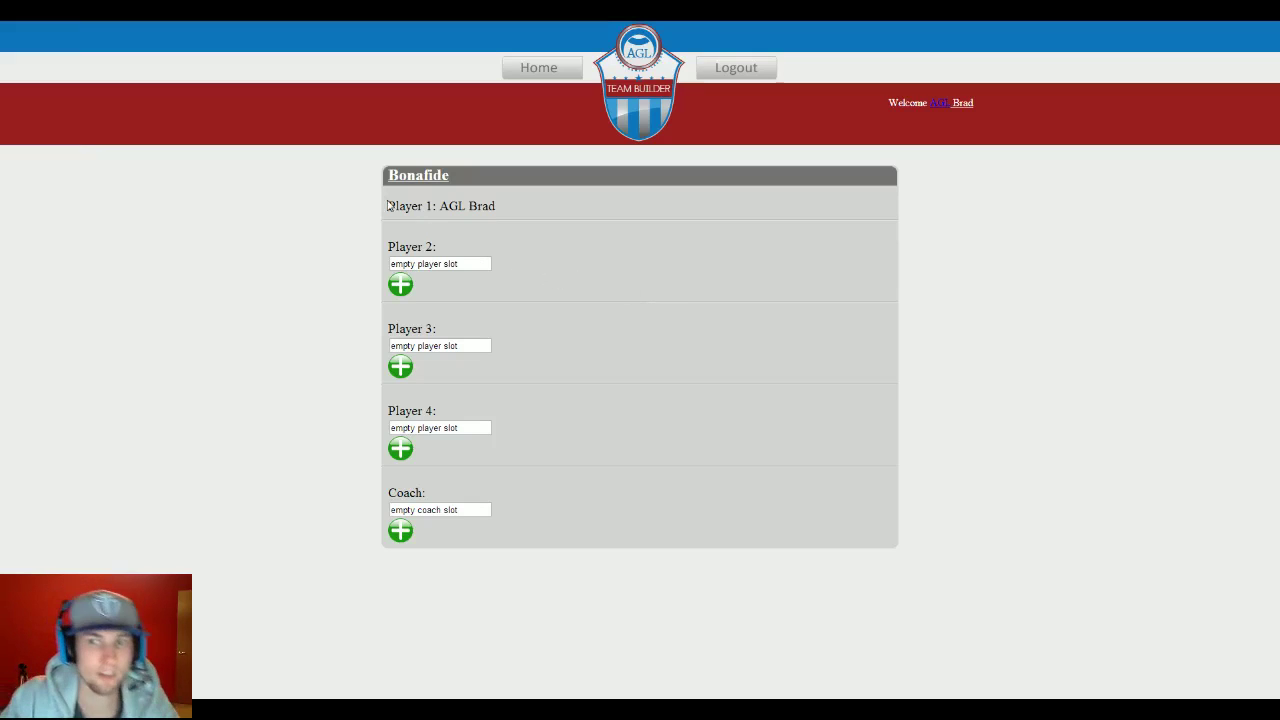
Invite a teammate to the Player 2 slot of the Bonafide team by entering their username.
{"action": "left_click_drag", "start_coordinate": [389, 207], "coordinate": [495, 207]}
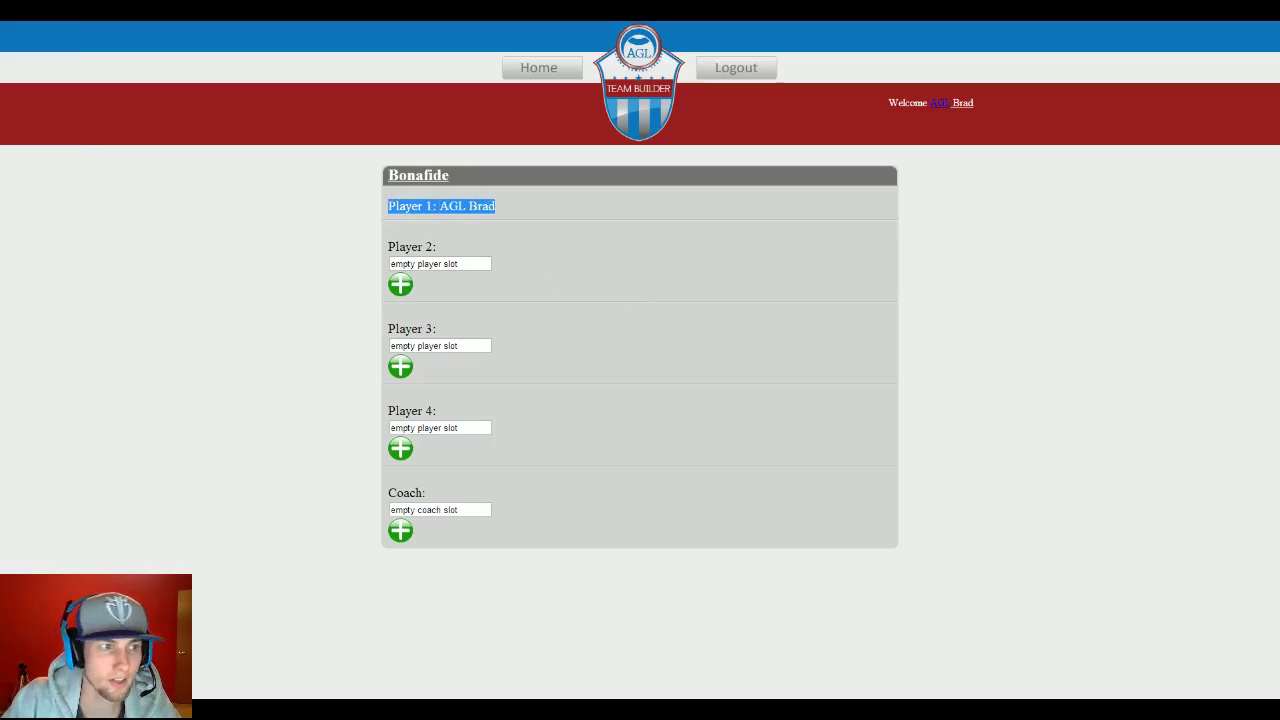
{"action": "left_click", "coordinate": [528, 233]}
{"action": "left_click", "coordinate": [440, 263]}
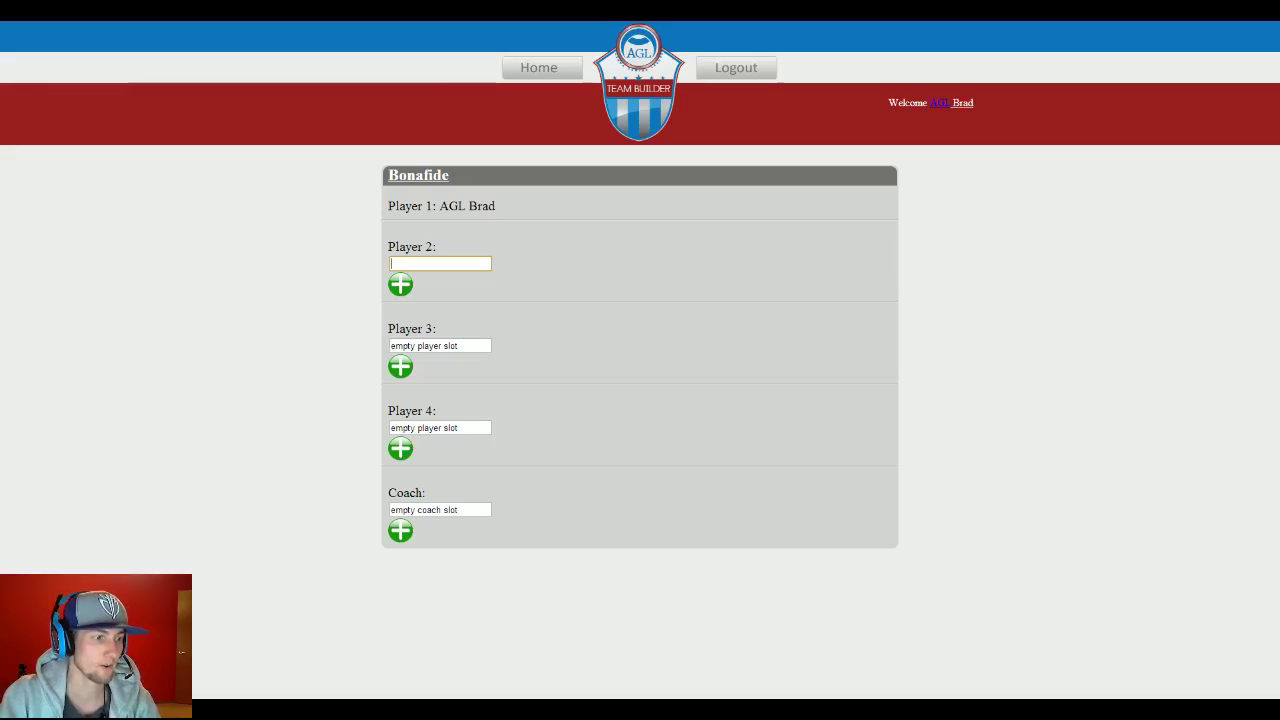
{"action": "key", "text": "Tab"}
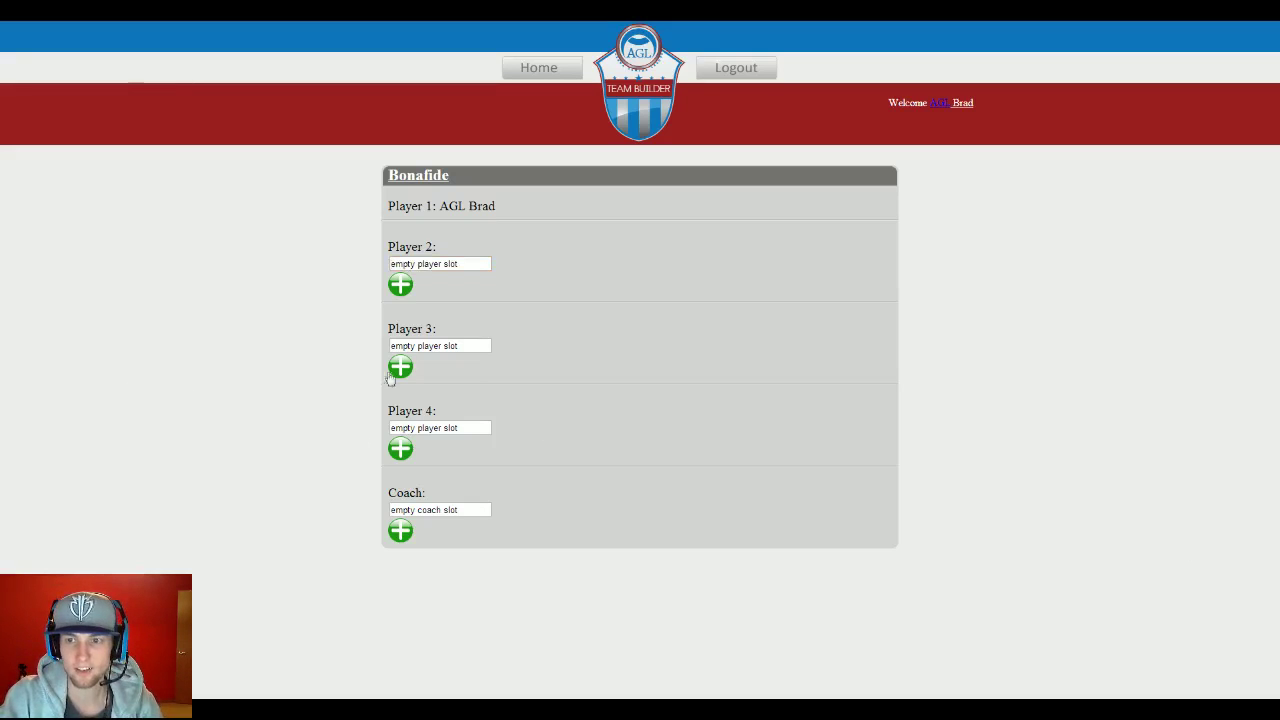
{"action": "left_click", "coordinate": [476, 268]}
{"action": "type", "text": "tyler"}
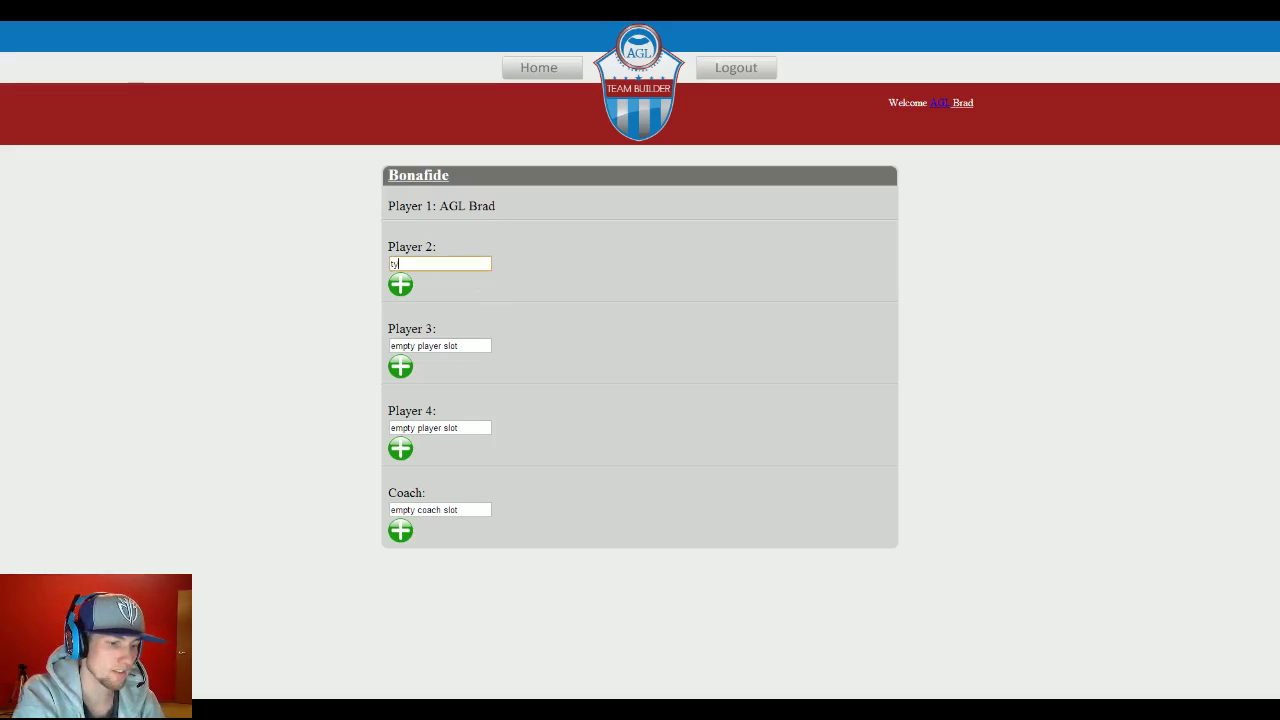
{"action": "left_click", "coordinate": [400, 286]}
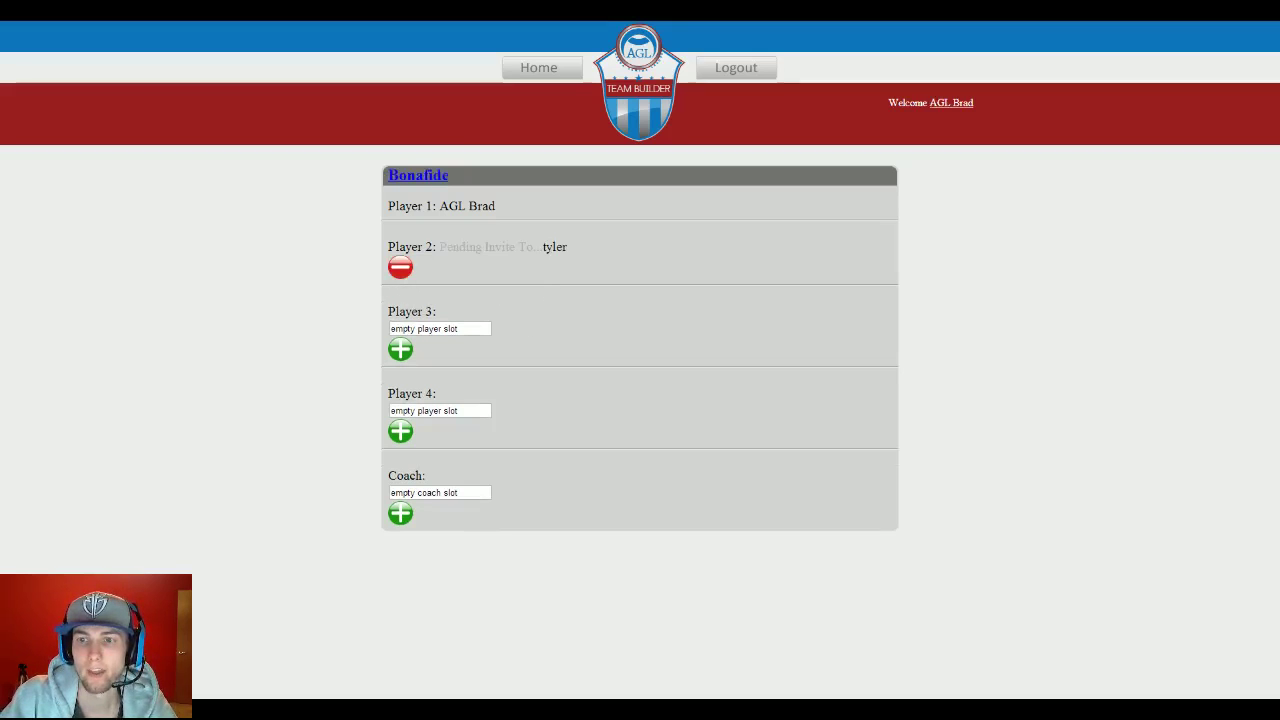
Enter another teammate's username for the Player 3 slot and send the invite.
{"action": "left_click", "coordinate": [440, 328]}
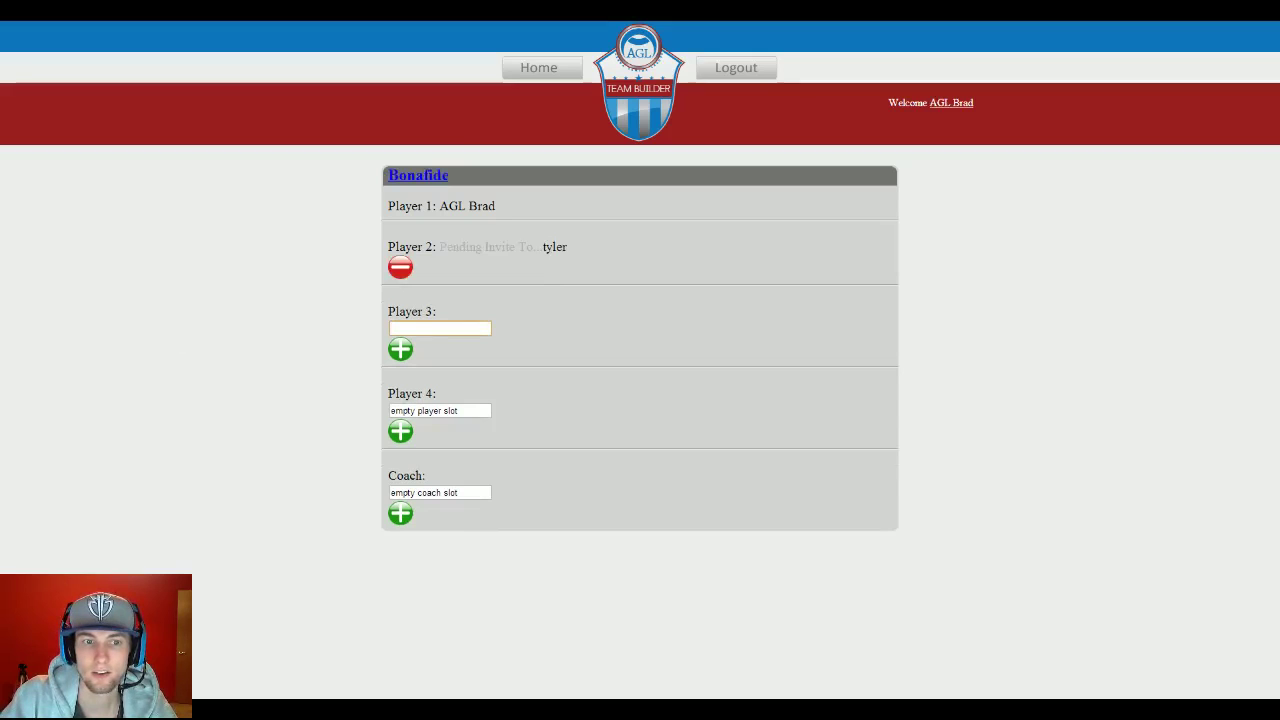
{"action": "key", "text": "Tab"}
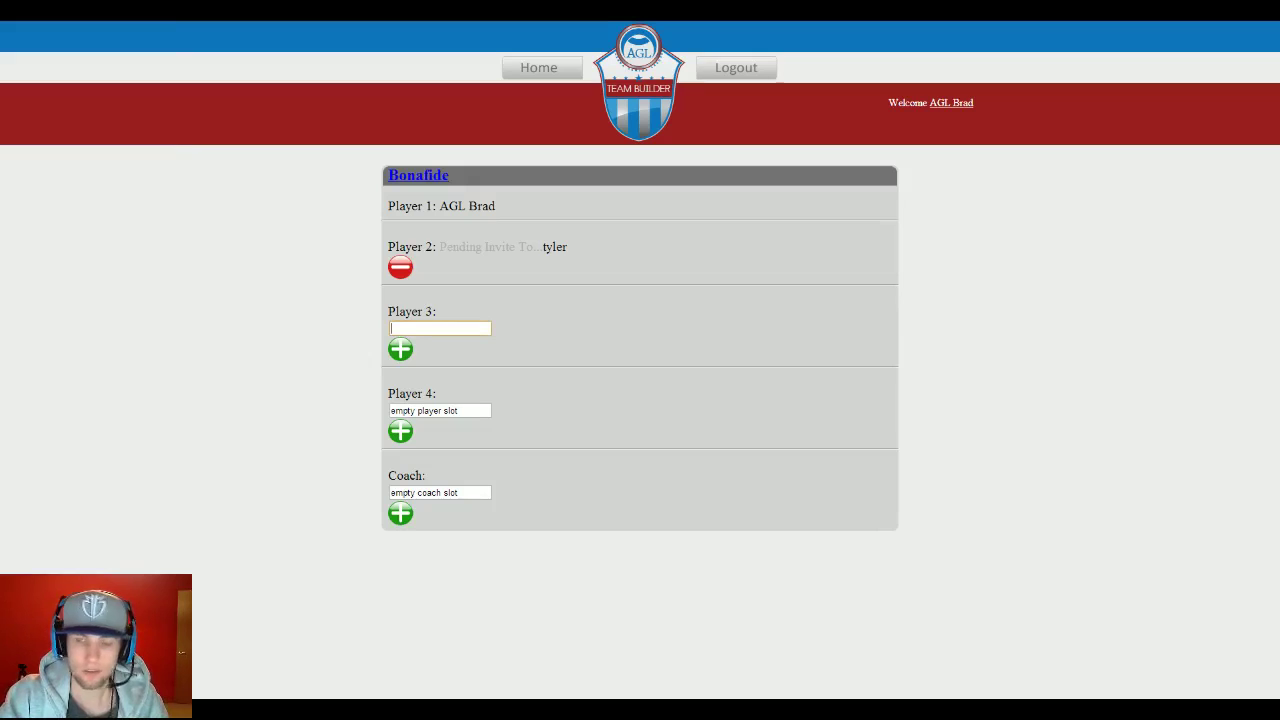
{"action": "type", "text": "SirWilliam"}
{"action": "left_click", "coordinate": [400, 349]}
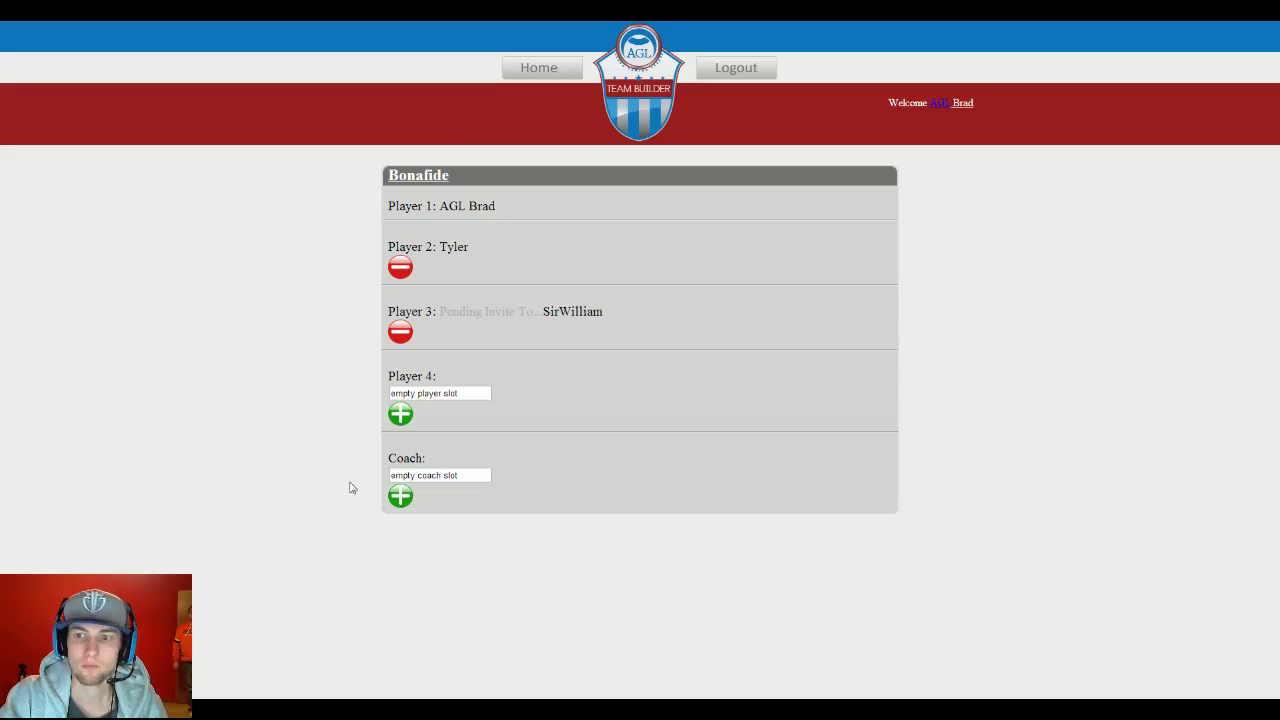
Try to invite the same teammate from the Player 3 slot to the Player 4 slot as well.
{"action": "left_click", "coordinate": [458, 393]}
{"action": "type", "text": "SirWilliam"}
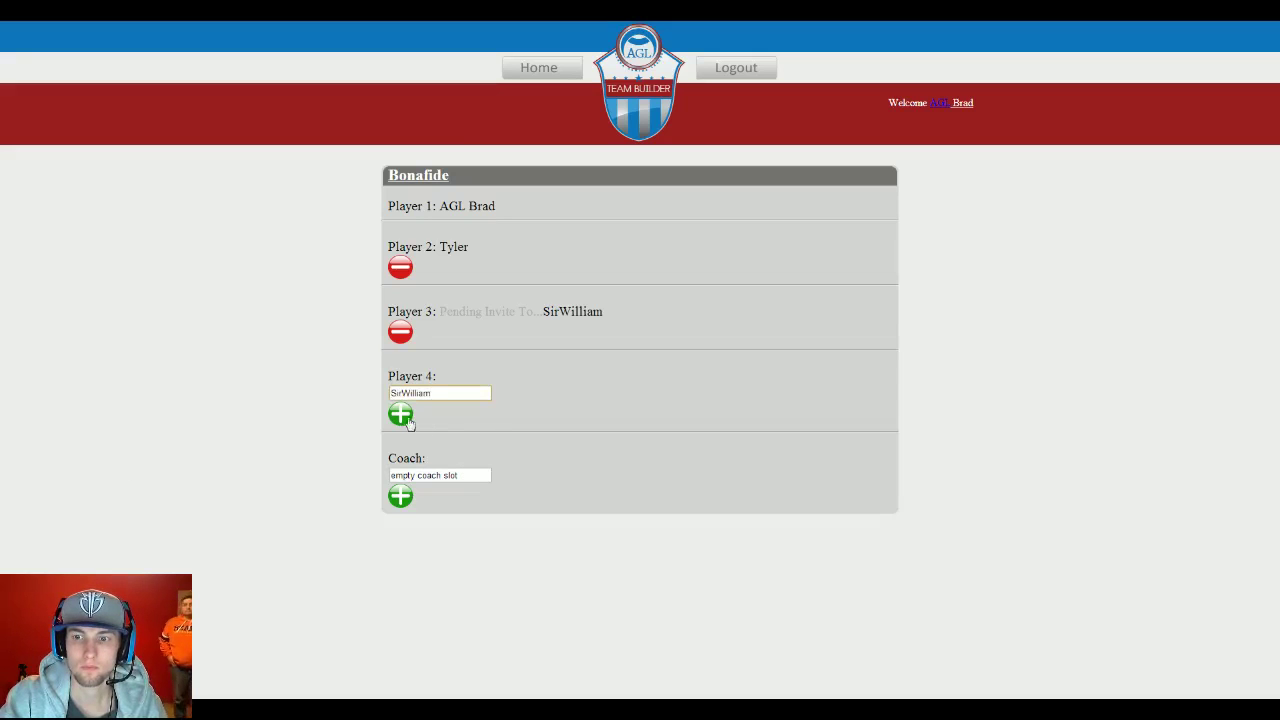
{"action": "left_click", "coordinate": [400, 414]}
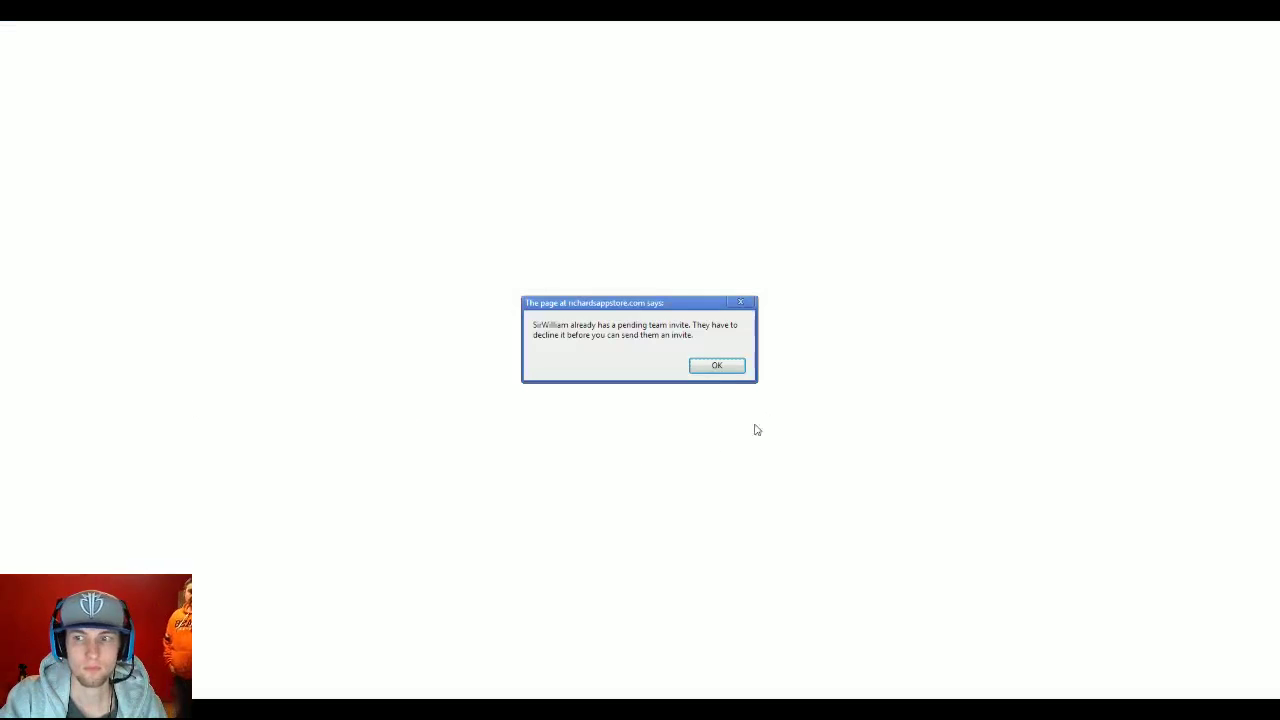
{"action": "left_click", "coordinate": [731, 368]}
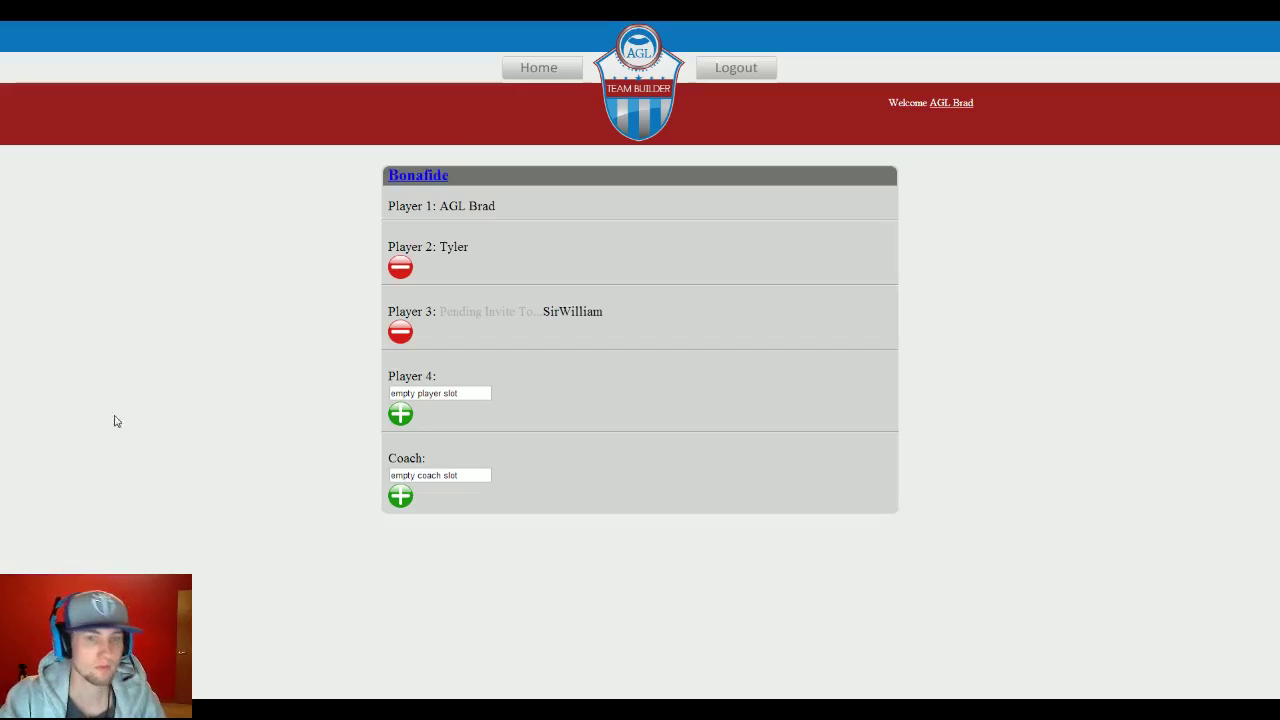
Invite a different teammate to the Player 4 slot by entering their username.
{"action": "left_click", "coordinate": [440, 393]}
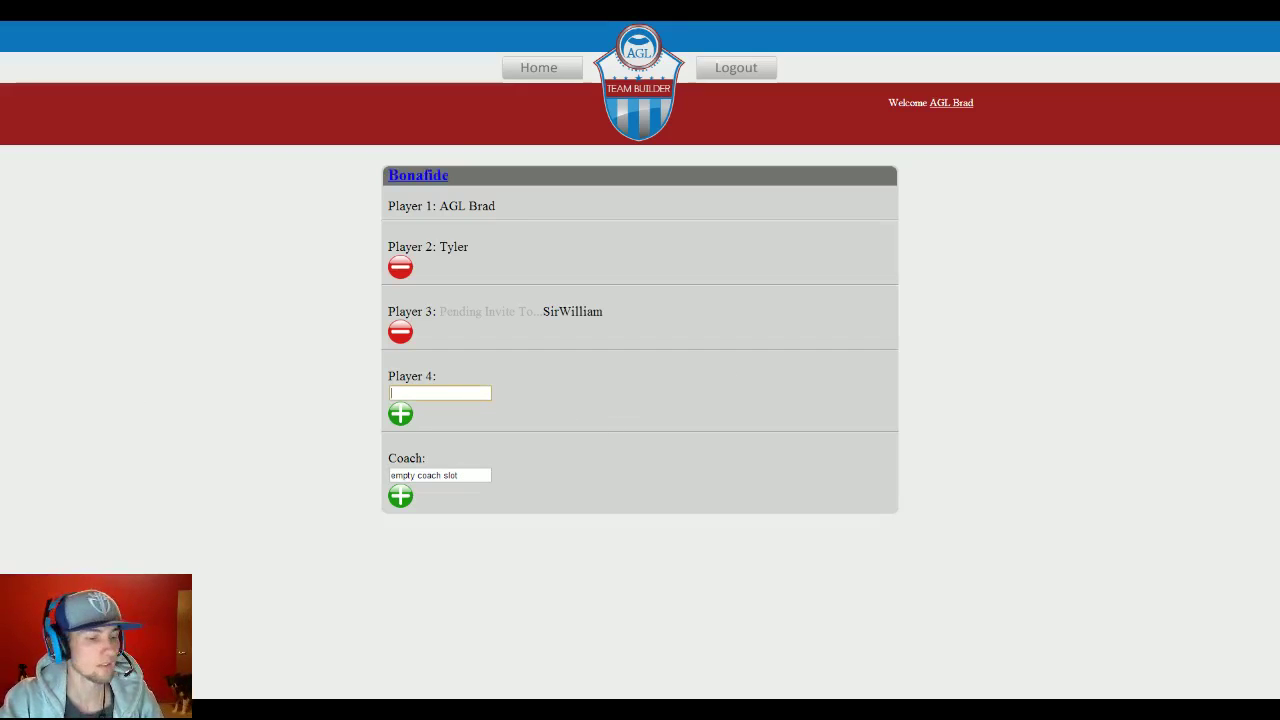
{"action": "type", "text": "Valentino"}
{"action": "left_click", "coordinate": [401, 414]}
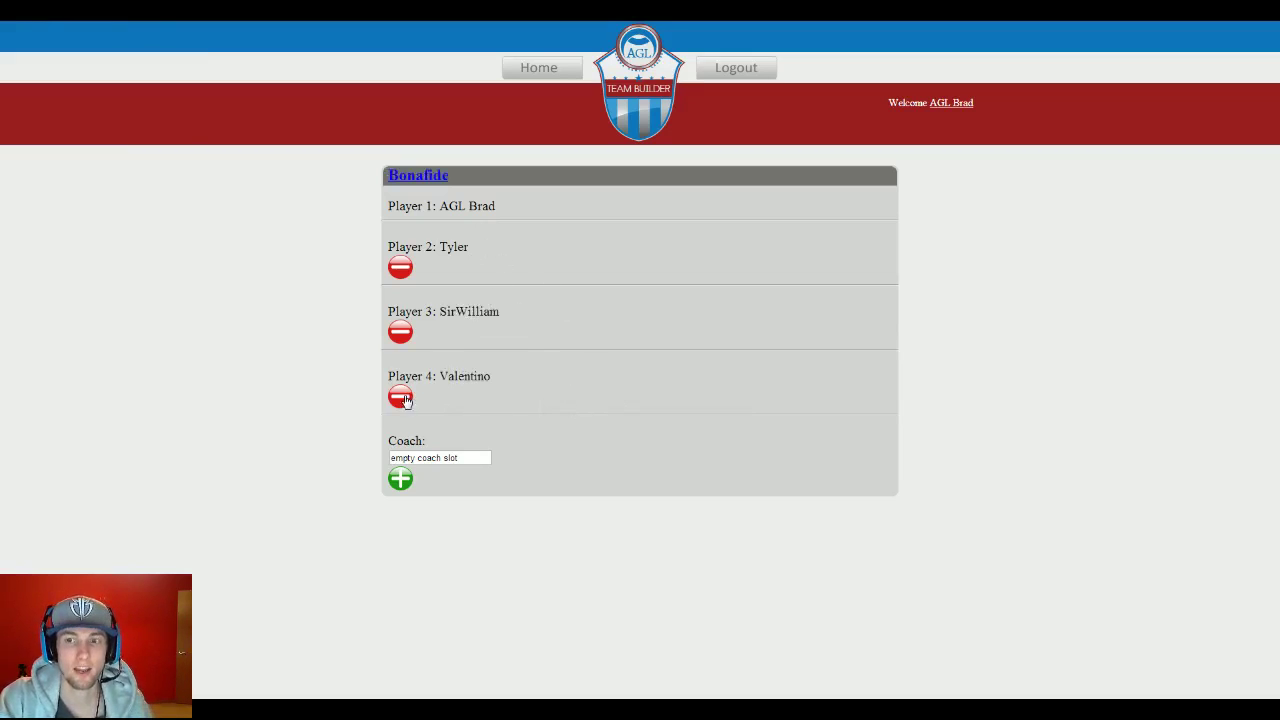
Remove the teammates in the Player 4, Player 3 and Player 2 slots from the Bonafide team.
{"action": "left_click", "coordinate": [400, 266]}
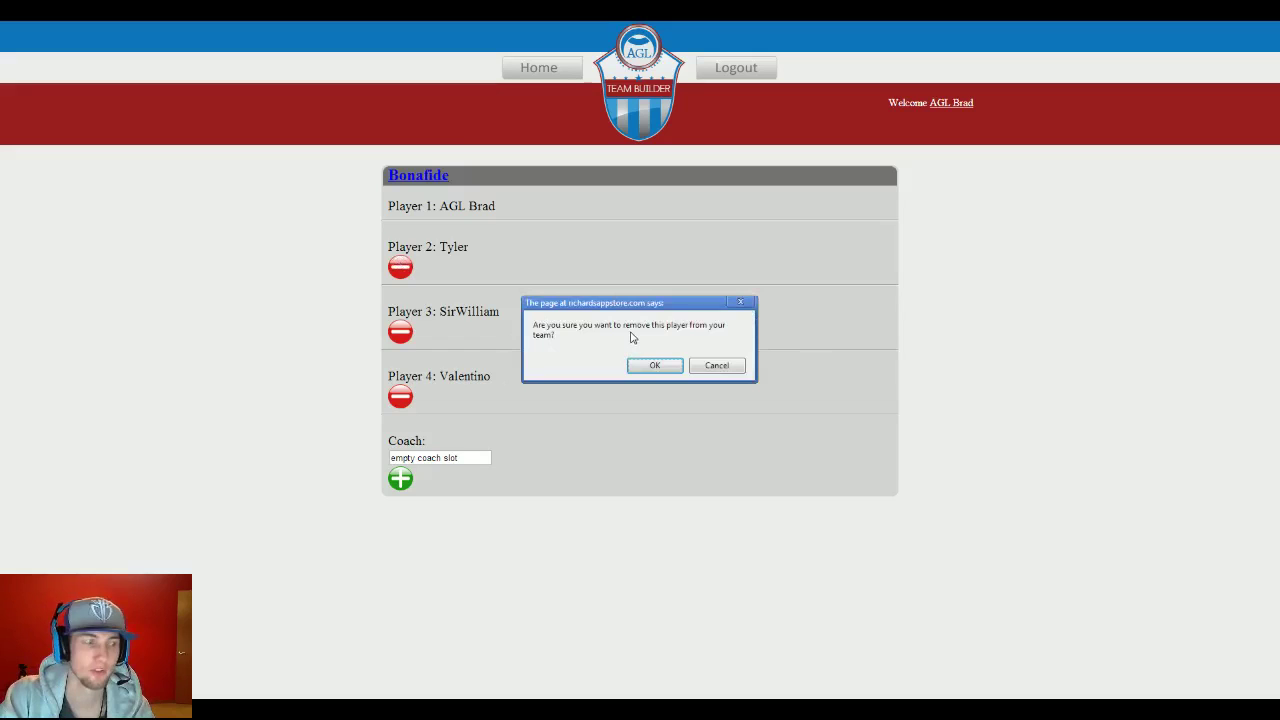
{"action": "left_click", "coordinate": [715, 367]}
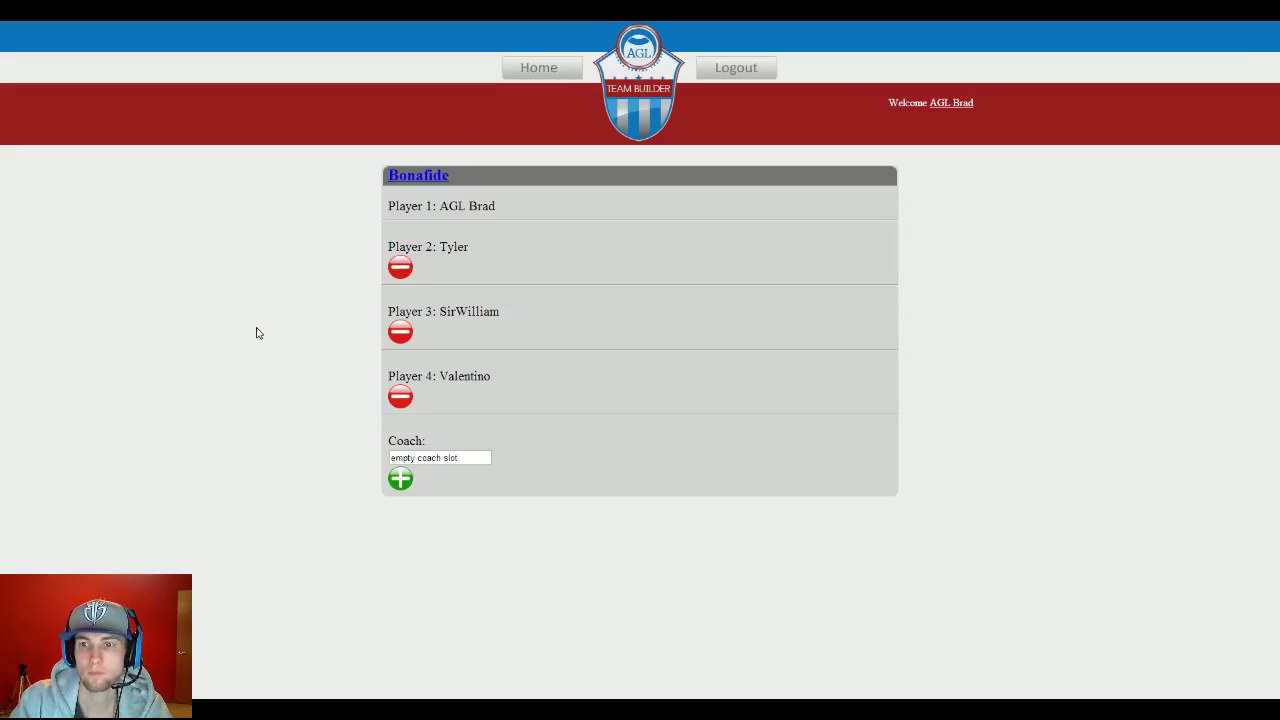
{"action": "left_click", "coordinate": [400, 398]}
{"action": "left_click", "coordinate": [645, 367]}
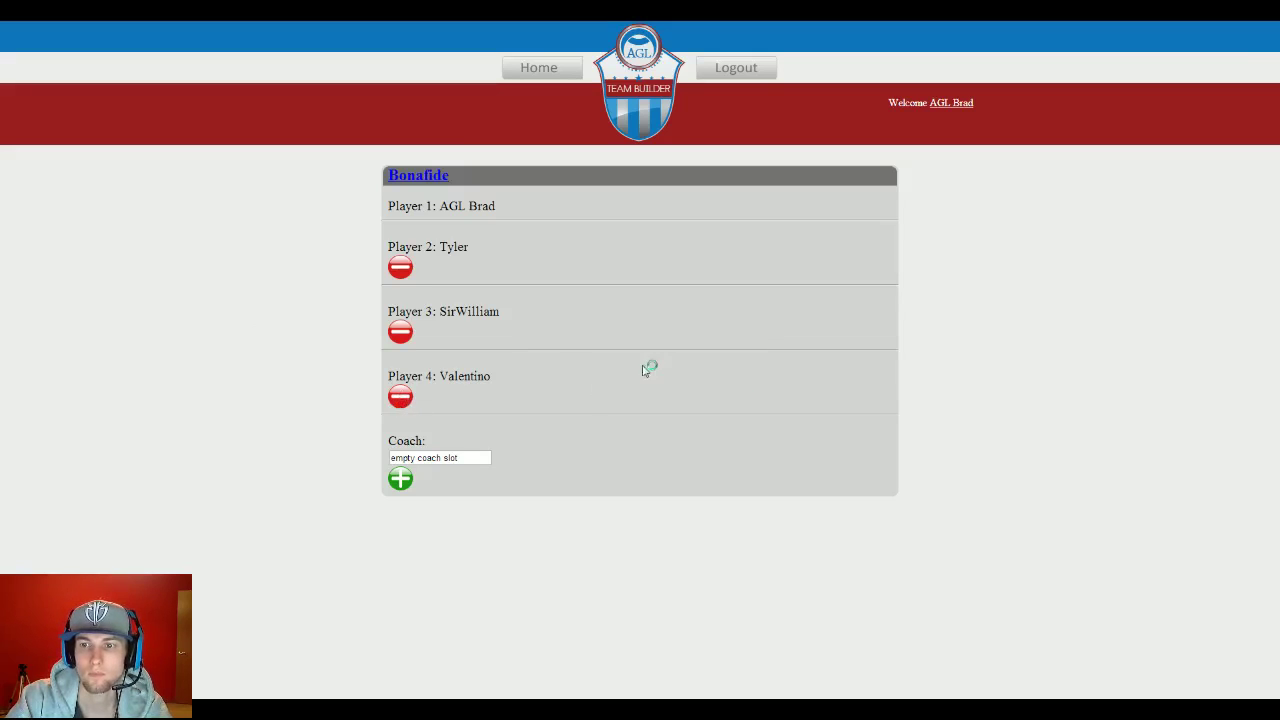
{"action": "left_click", "coordinate": [400, 332]}
{"action": "left_click", "coordinate": [648, 366]}
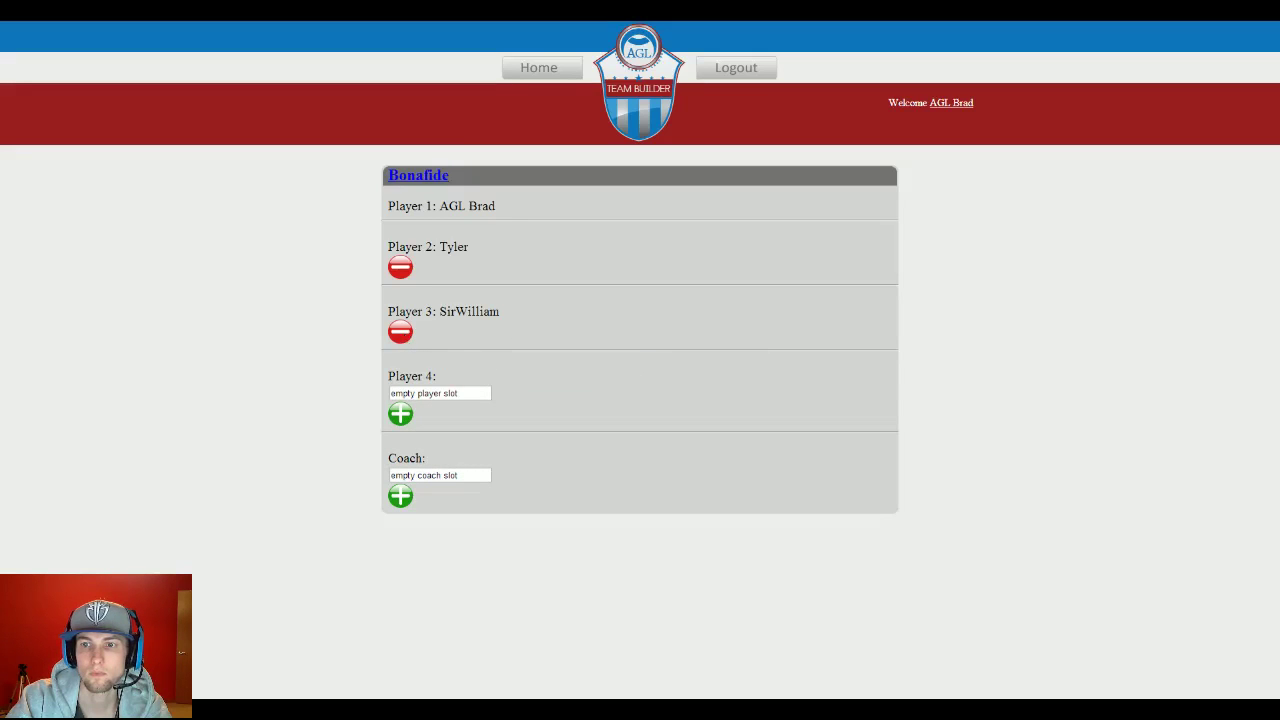
{"action": "left_click", "coordinate": [400, 266]}
{"action": "left_click", "coordinate": [648, 366]}
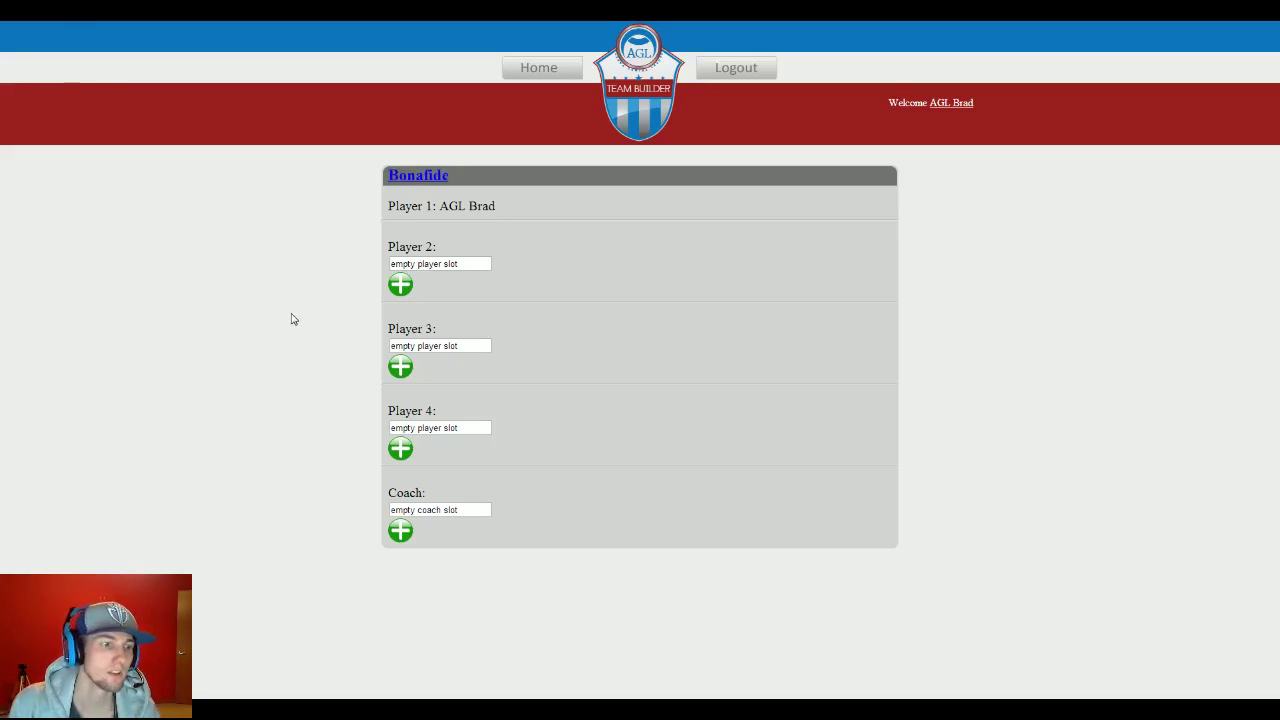
Reload the Manage page and accept the pending invite to join the AGL team as a player.
{"action": "left_click", "coordinate": [36, 32]}
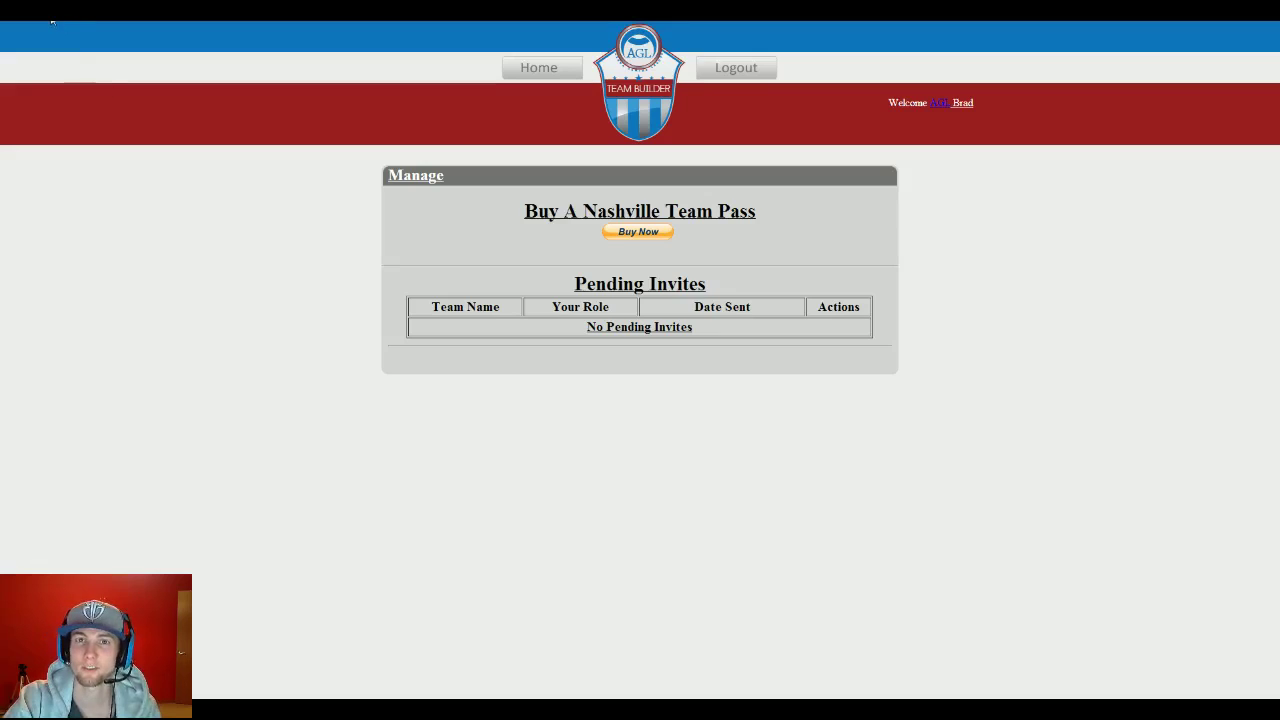
{"action": "key", "text": "F5"}
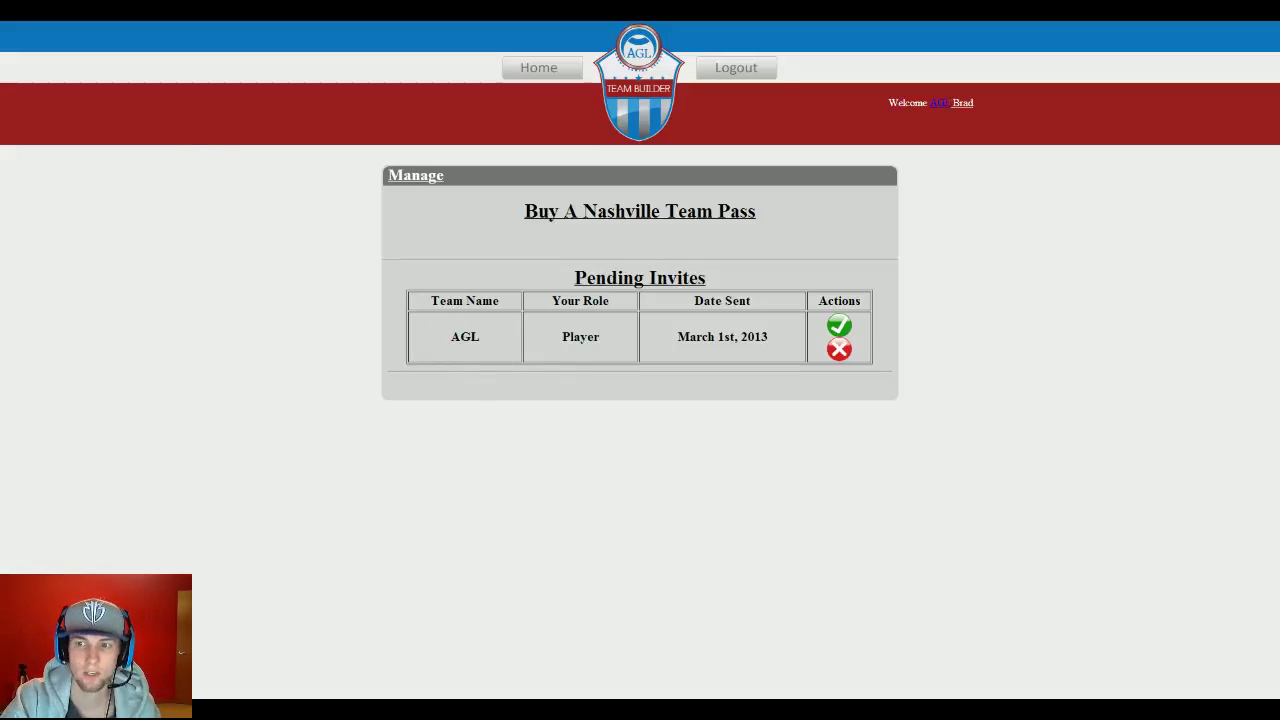
{"action": "left_click_drag", "start_coordinate": [561, 337], "coordinate": [599, 337]}
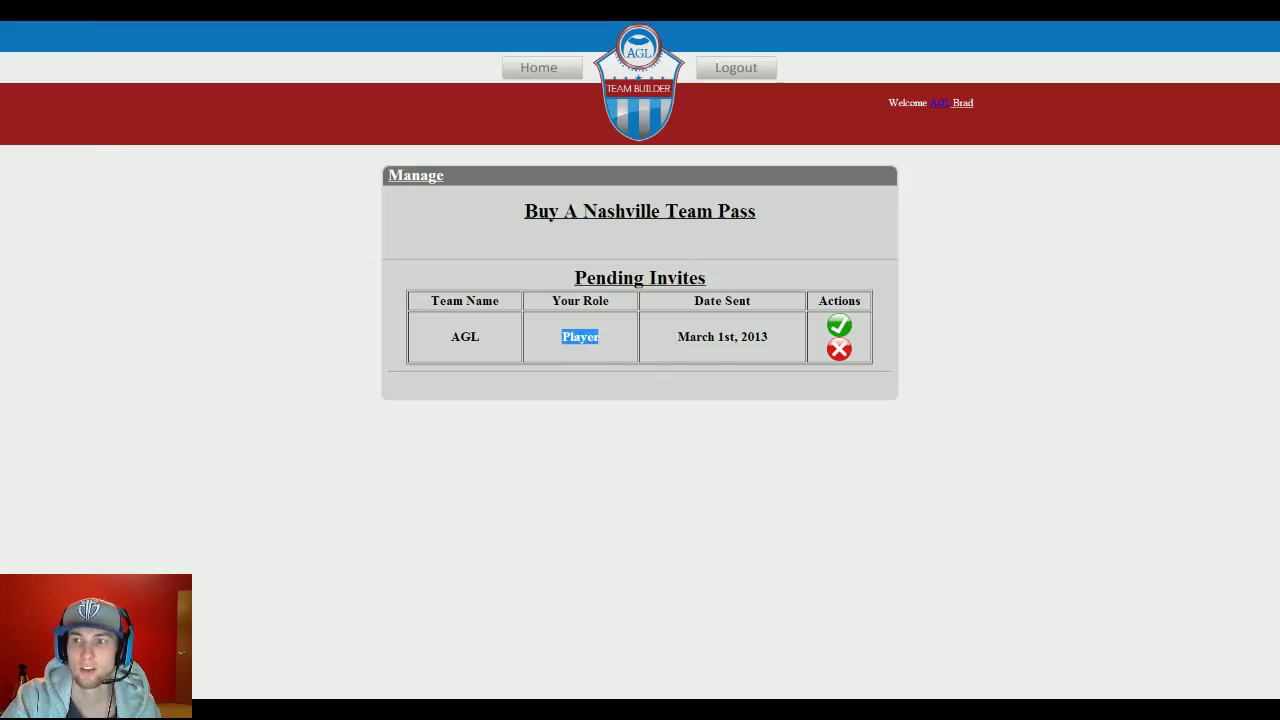
{"action": "left_click_drag", "start_coordinate": [677, 337], "coordinate": [768, 338]}
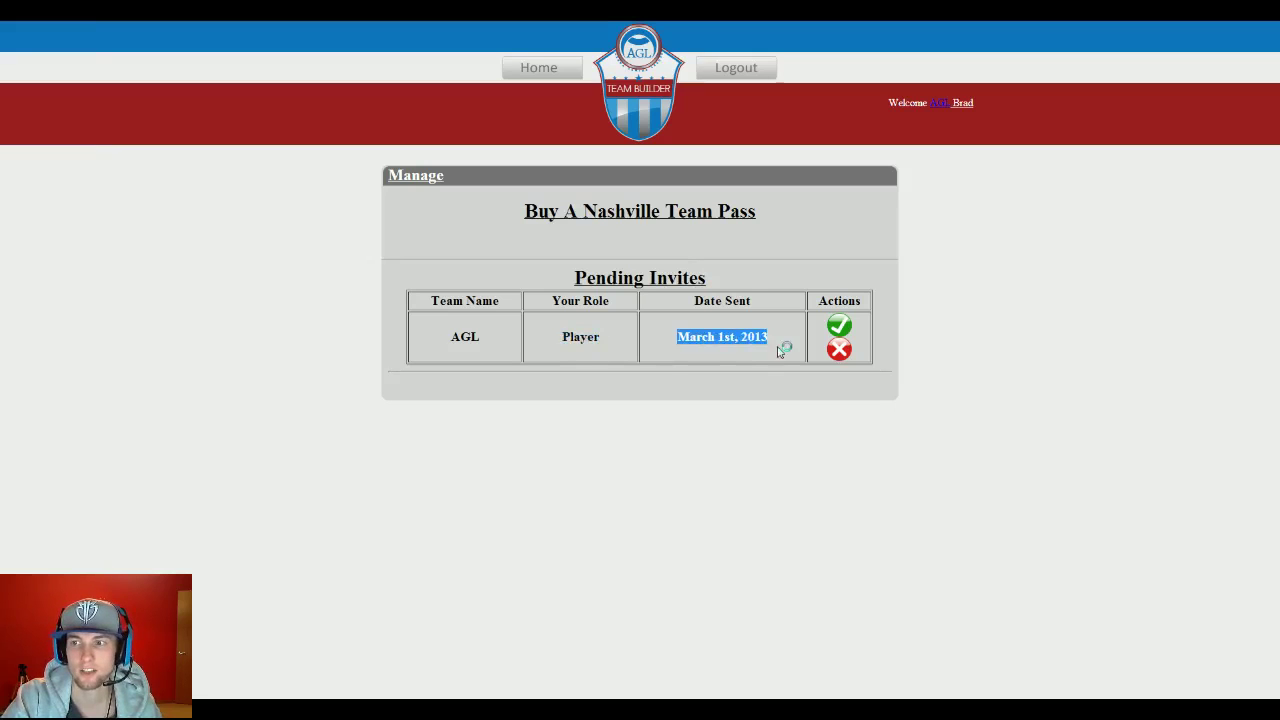
{"action": "left_click", "coordinate": [839, 328]}
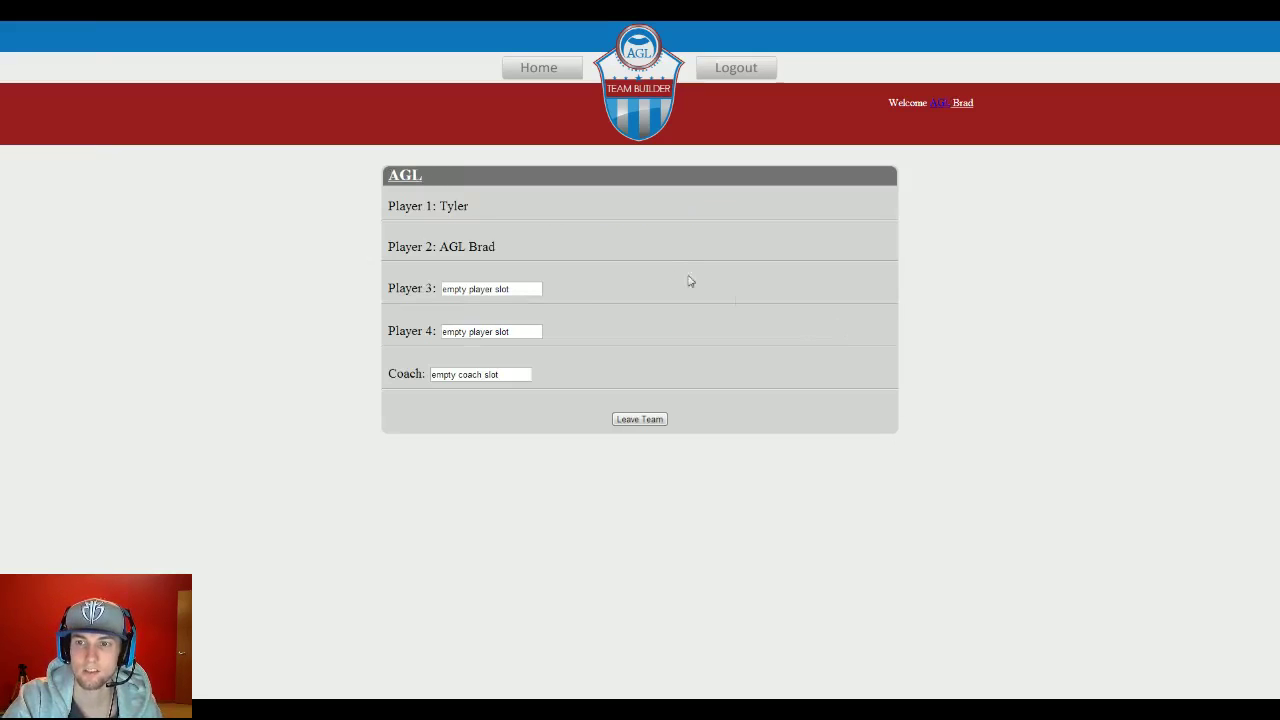